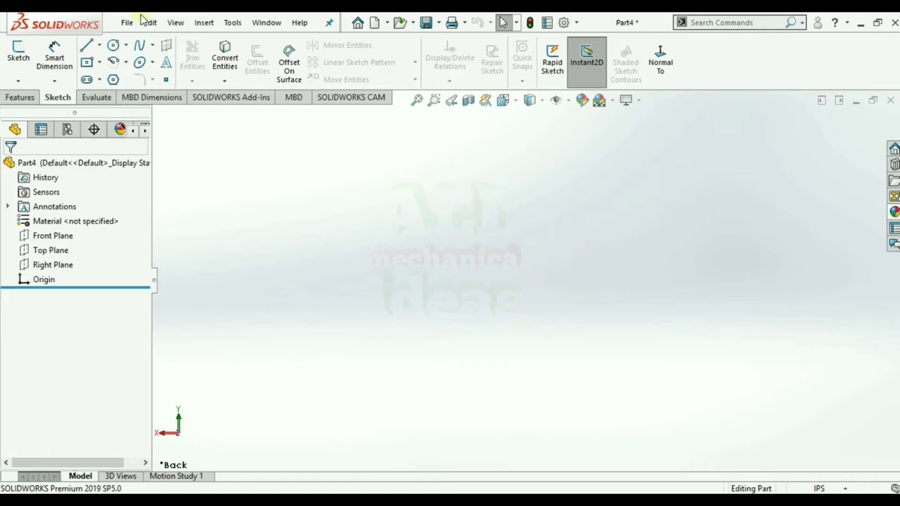
Browse the Features, Evaluate, MBD Dimensions, MBD and SOLIDWORKS CAM tabs of the CommandManager
left_click(55, 58)
left_click(20, 97)
left_click(97, 97)
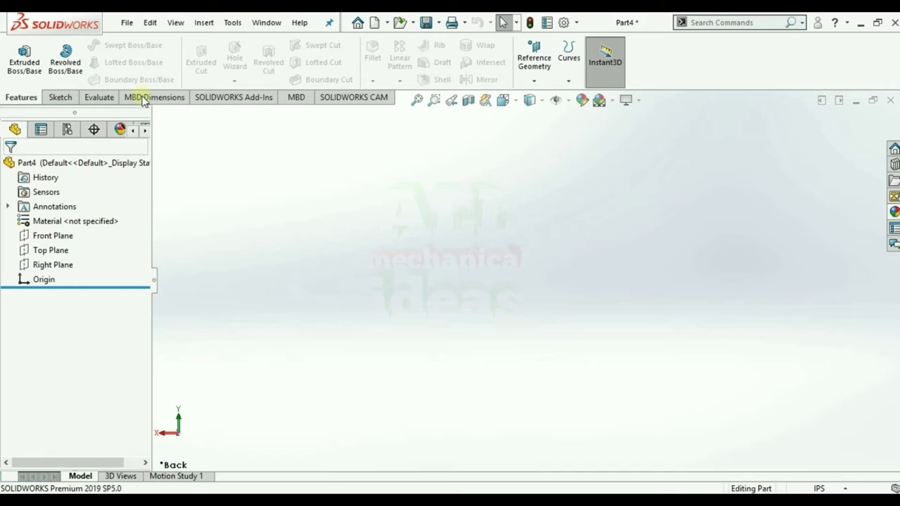
left_click(225, 99)
left_click(296, 97)
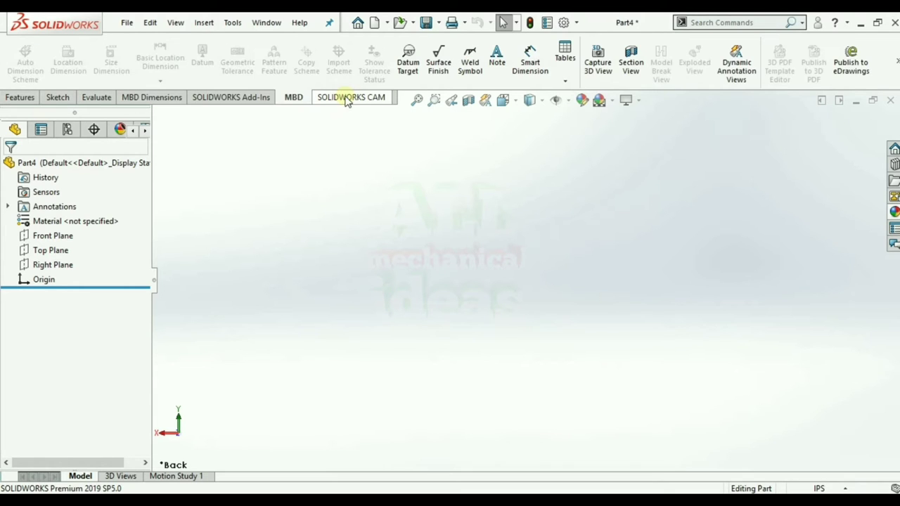
left_click(346, 98)
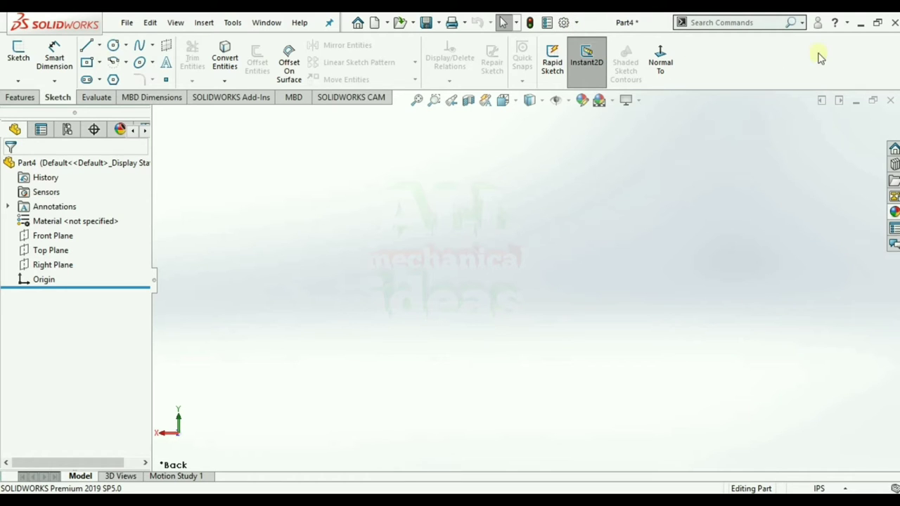
Toggle between the Features, Sketch and Evaluate tabs, finishing on Features
left_click(19, 97)
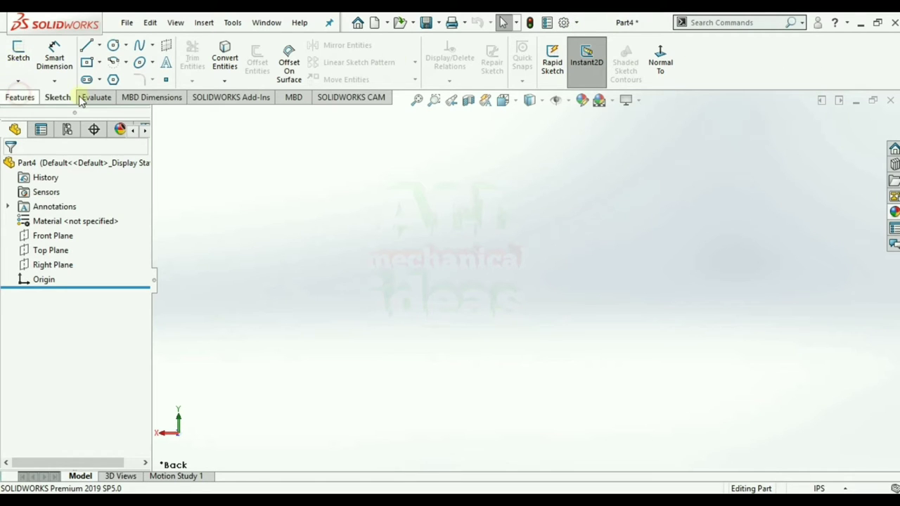
left_click(60, 98)
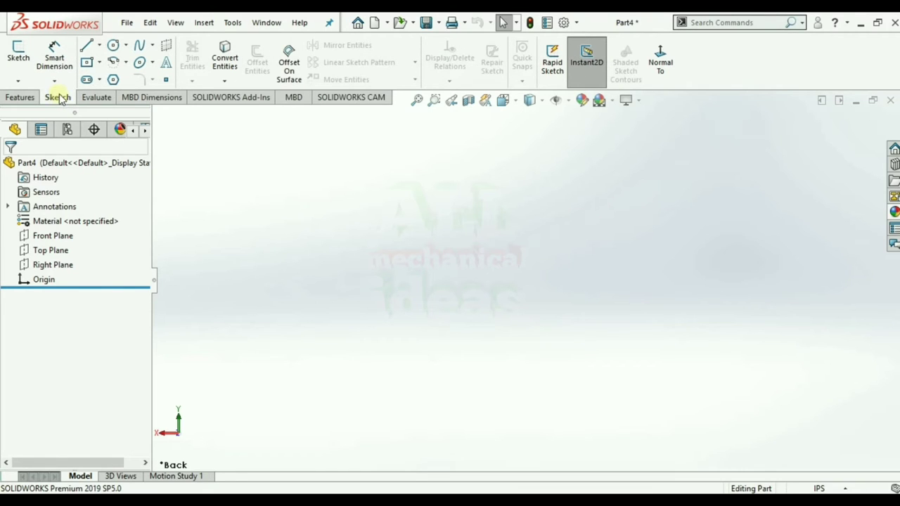
left_click(12, 98)
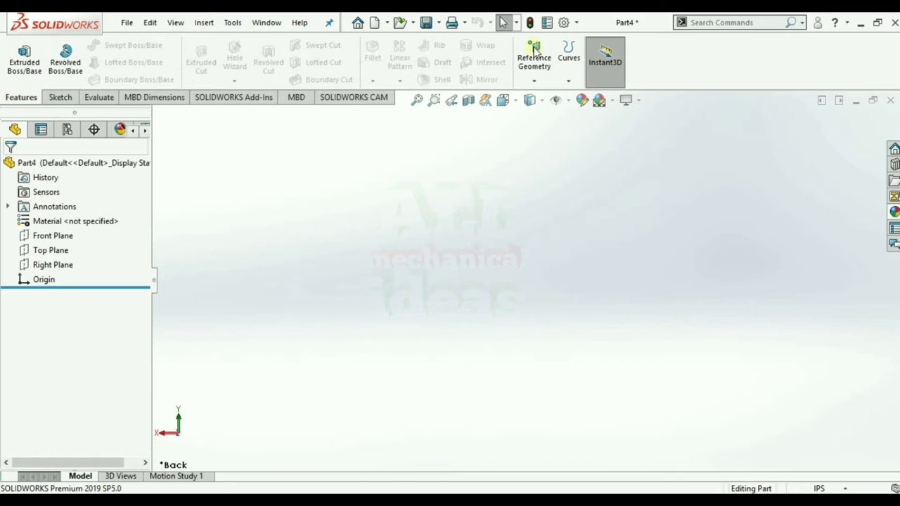
left_click(59, 97)
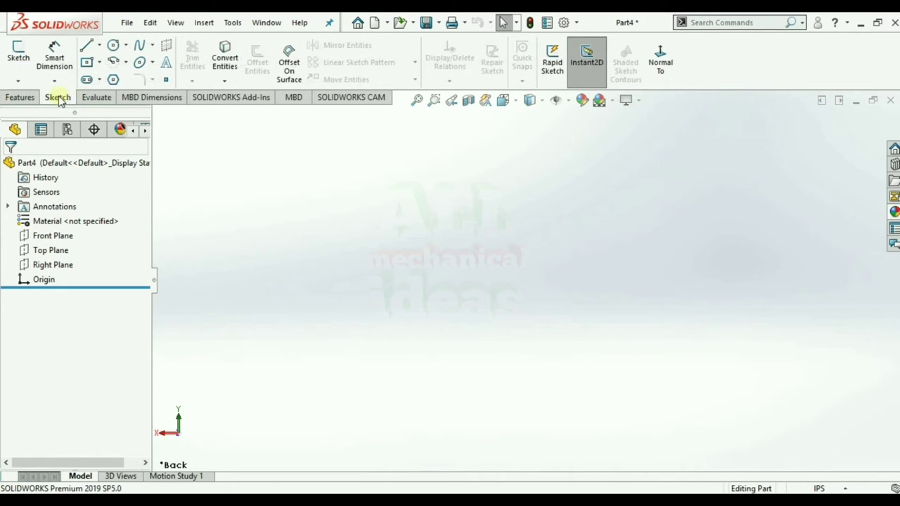
left_click(96, 97)
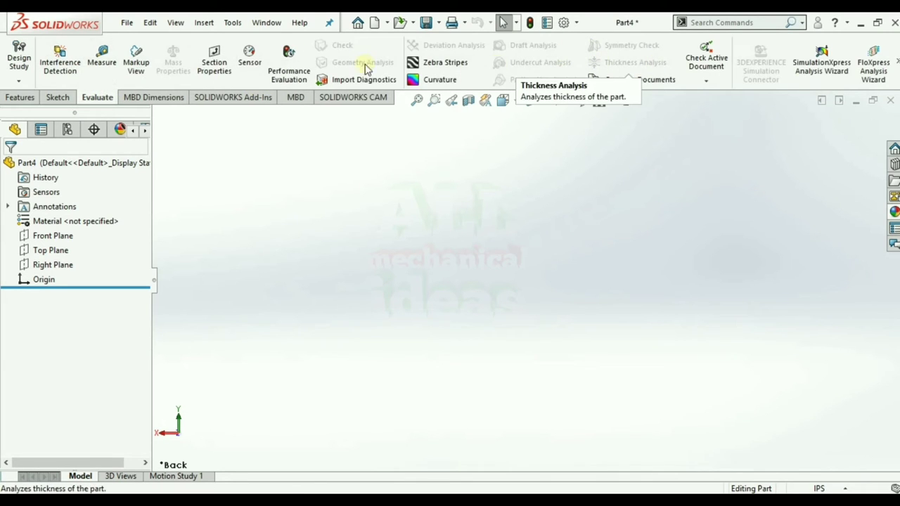
left_click(21, 98)
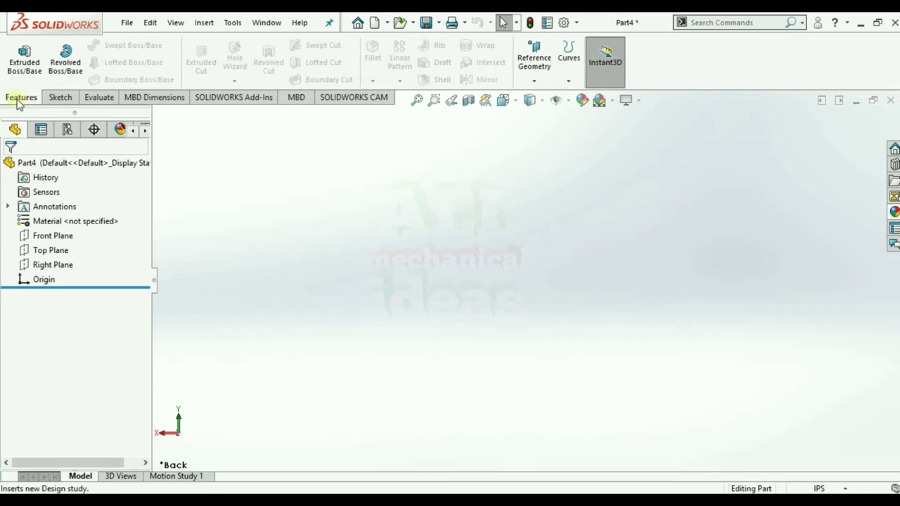
Open Customize from the CommandManager menu, scroll the Toolbars list, and view the Shortcut Bars page
right_click(664, 56)
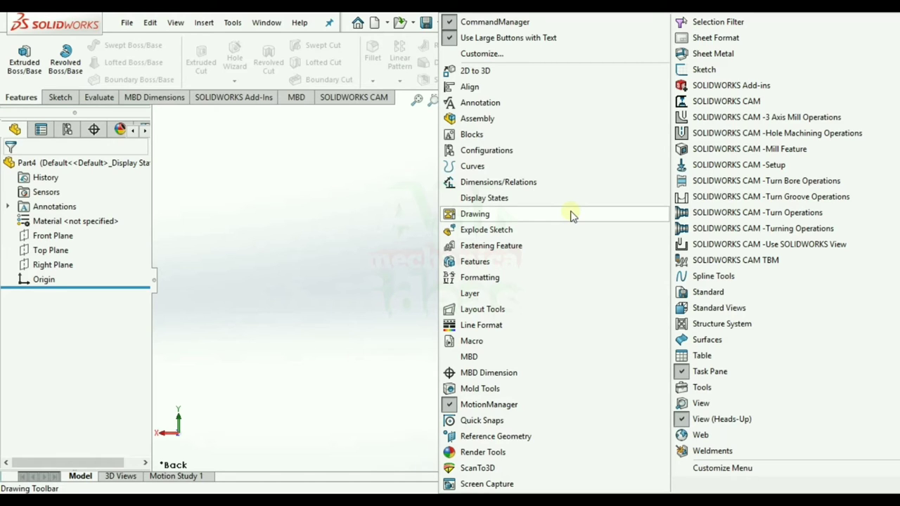
left_click(482, 55)
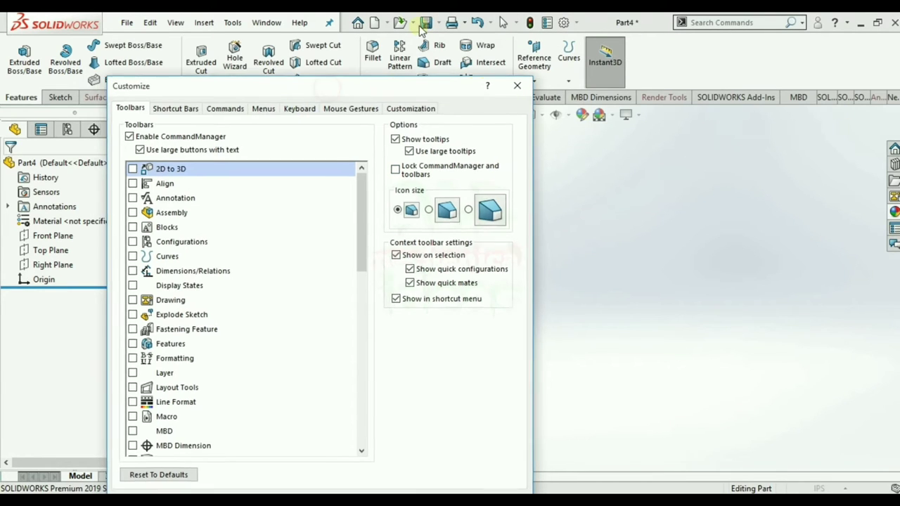
scroll(282, 227, "down", 1)
scroll(274, 227, "down", 4)
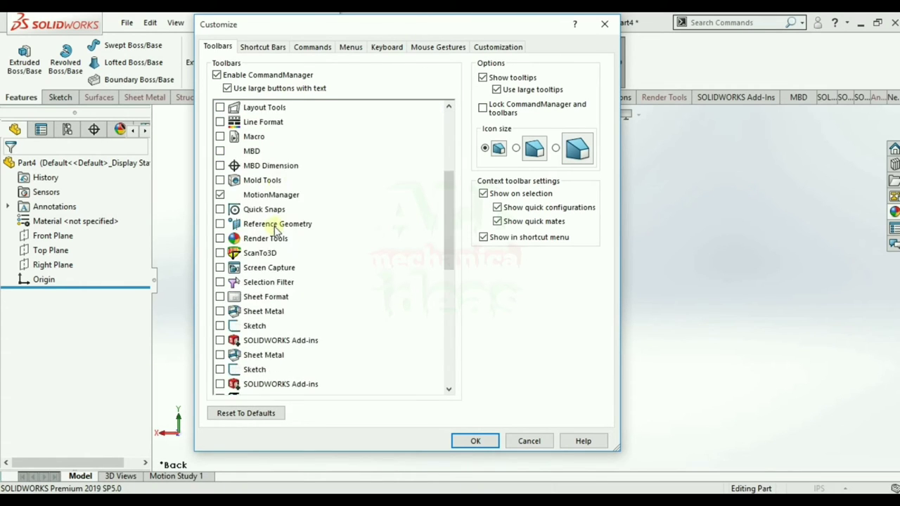
scroll(274, 225, "down", 2)
scroll(274, 231, "down", 5)
scroll(273, 227, "up", 2)
scroll(274, 224, "up", 5)
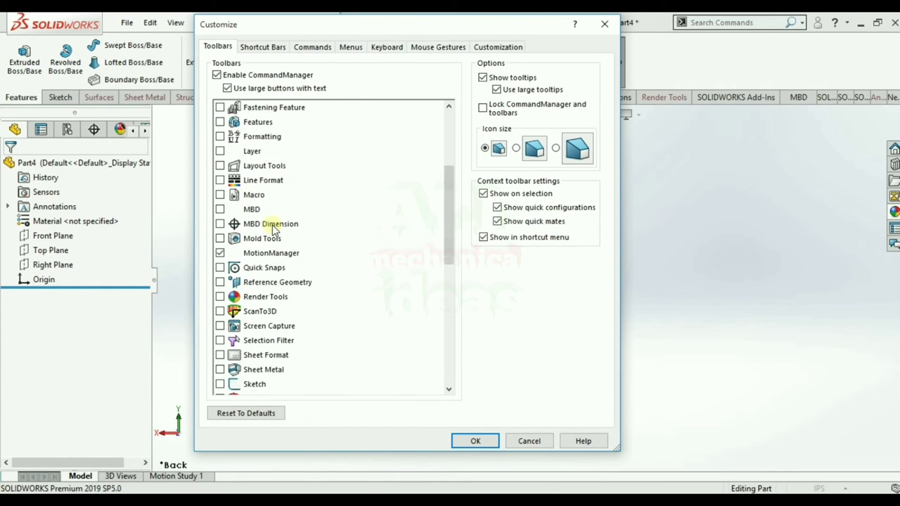
scroll(274, 222, "up", 5)
left_click(263, 53)
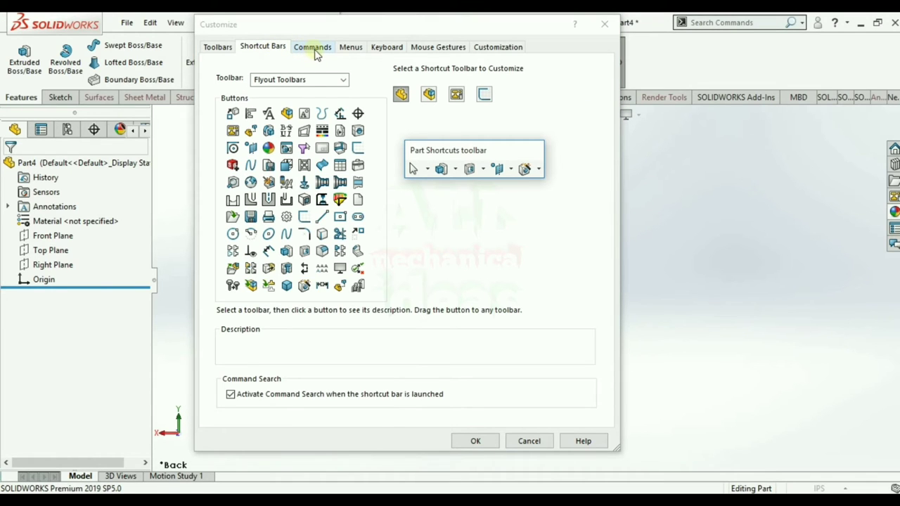
On the Commands page, browse the Sketch, 2D To 3D, Align, Annotation, Blocks, Assembly, Standard and Standard Views categories
left_click(316, 55)
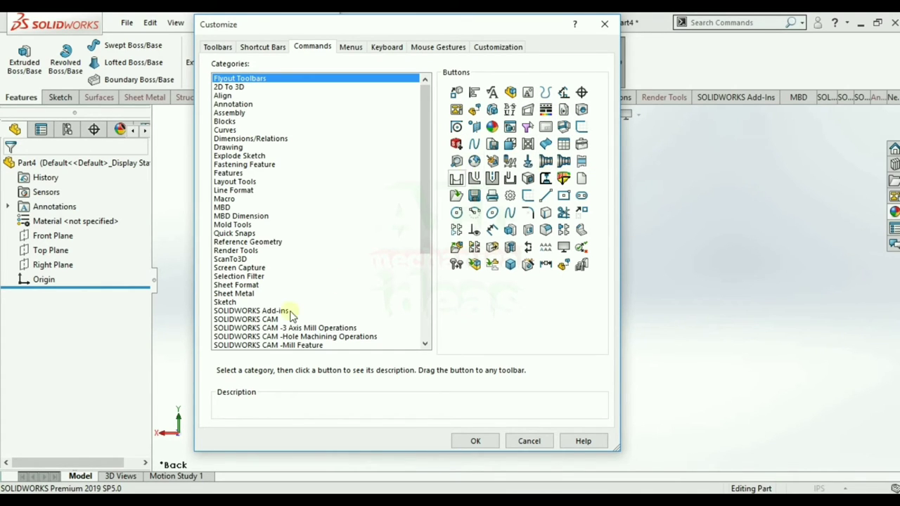
left_click(227, 303)
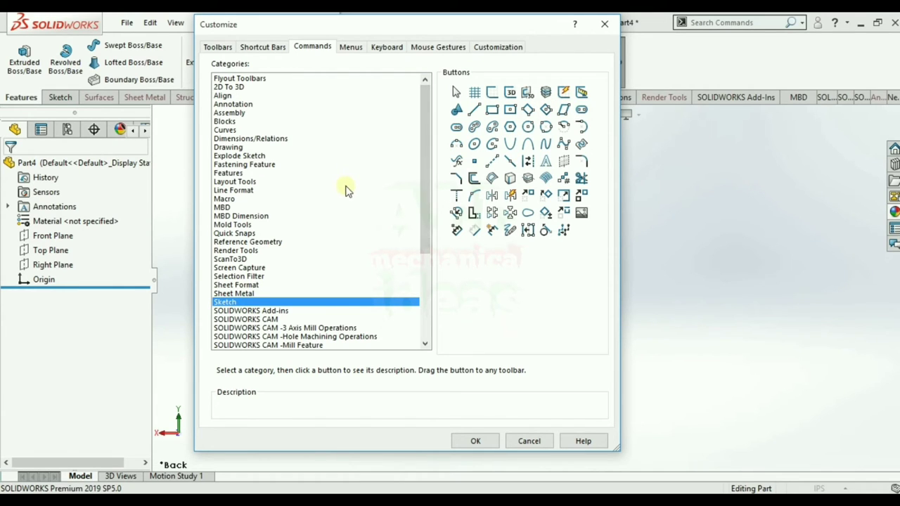
left_click(227, 87)
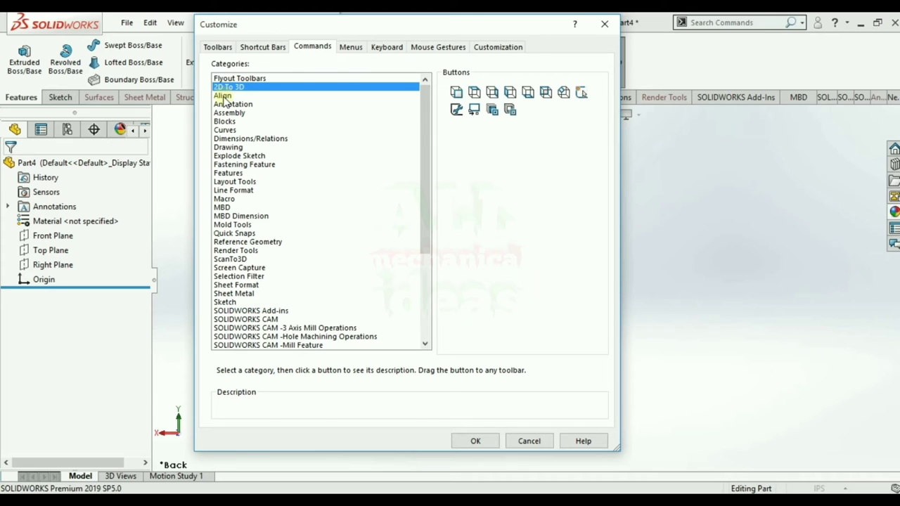
left_click(222, 96)
left_click(222, 104)
left_click(224, 121)
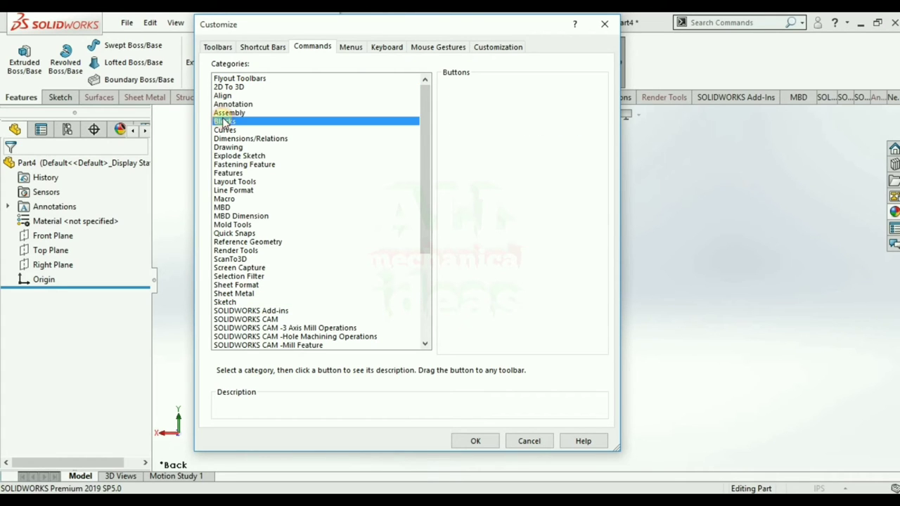
left_click(224, 113)
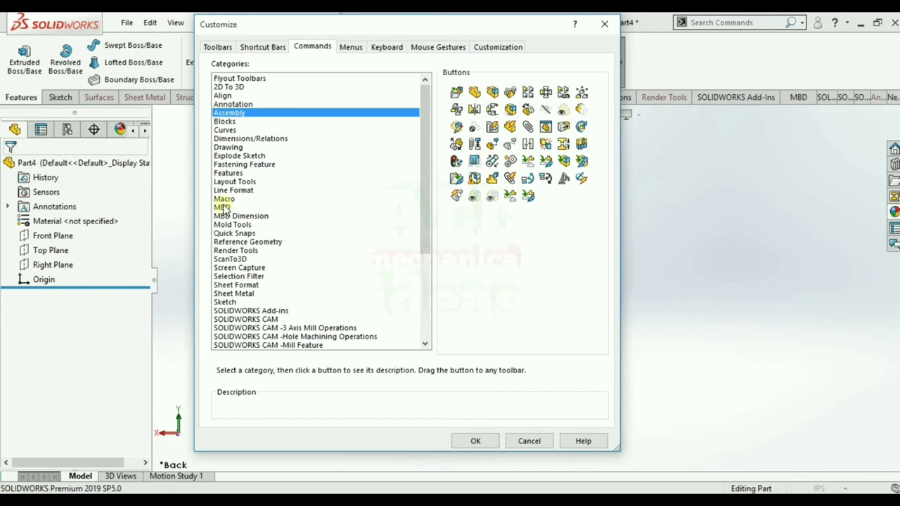
scroll(232, 204, "down", 5)
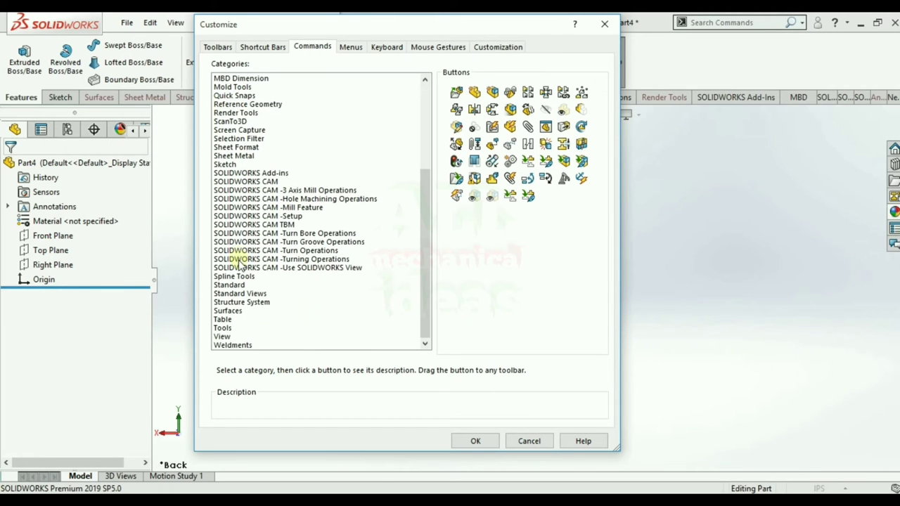
left_click(236, 285)
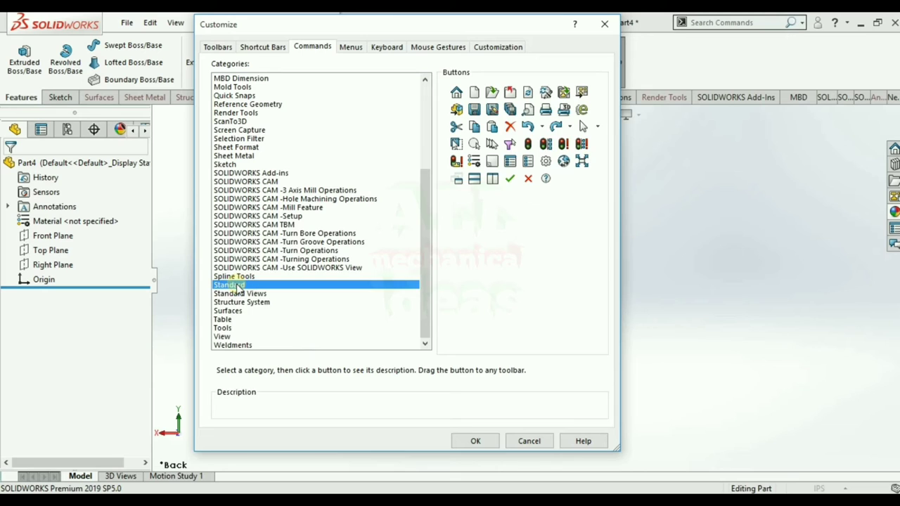
left_click(239, 293)
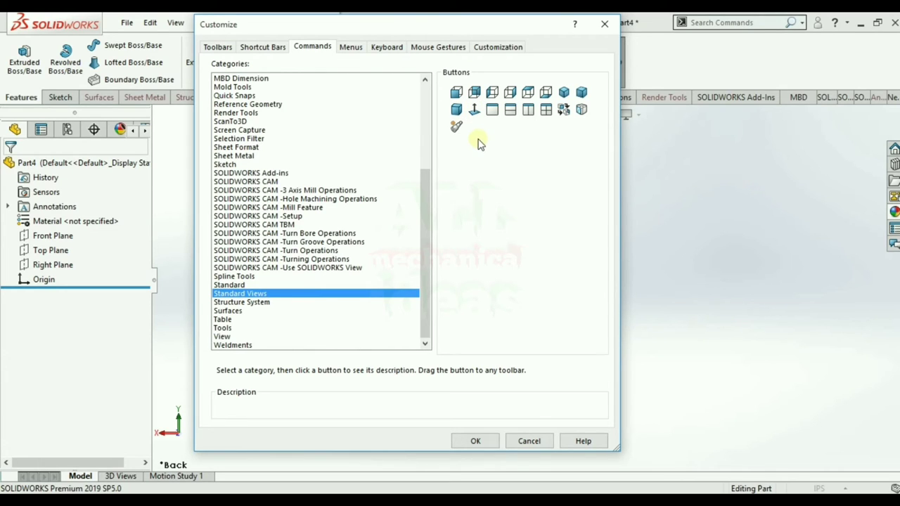
Check the Tools, View, Weldments and CAM TBM categories, then select Standard Views and read Normal To's description
left_click(223, 329)
left_click(226, 336)
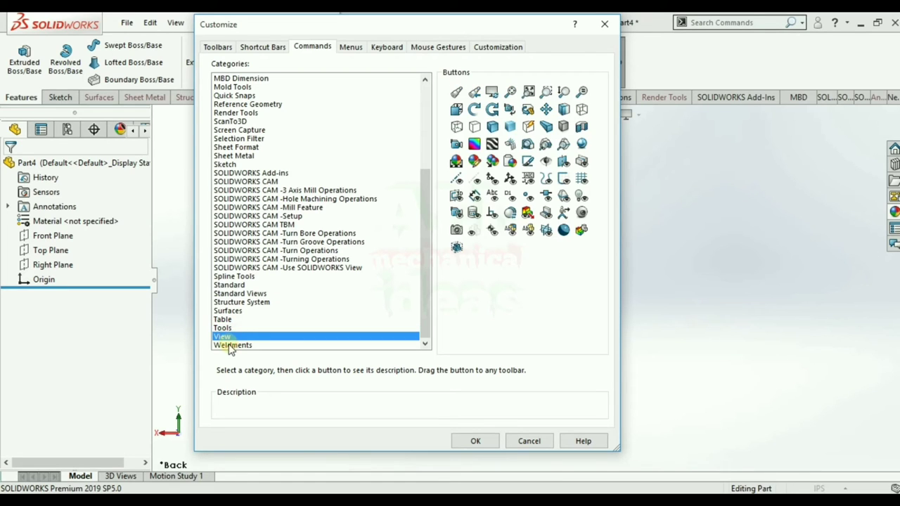
left_click(230, 345)
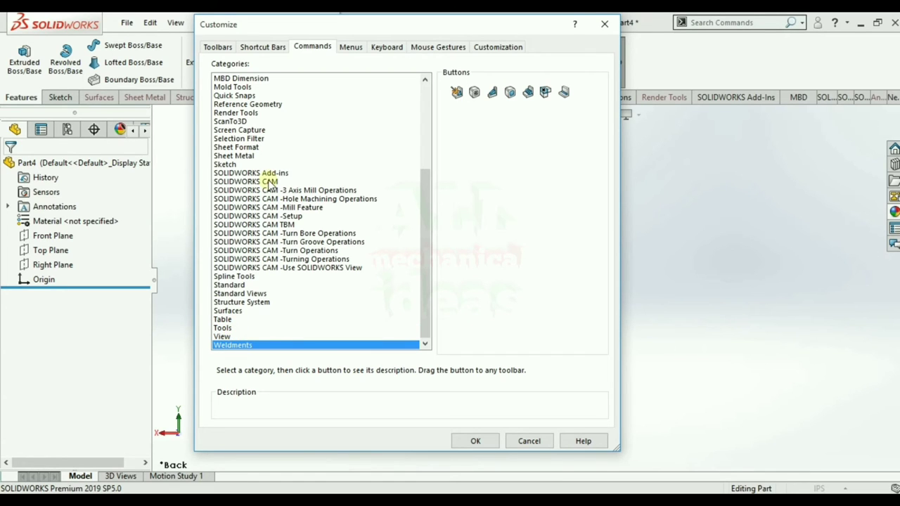
left_click(258, 225)
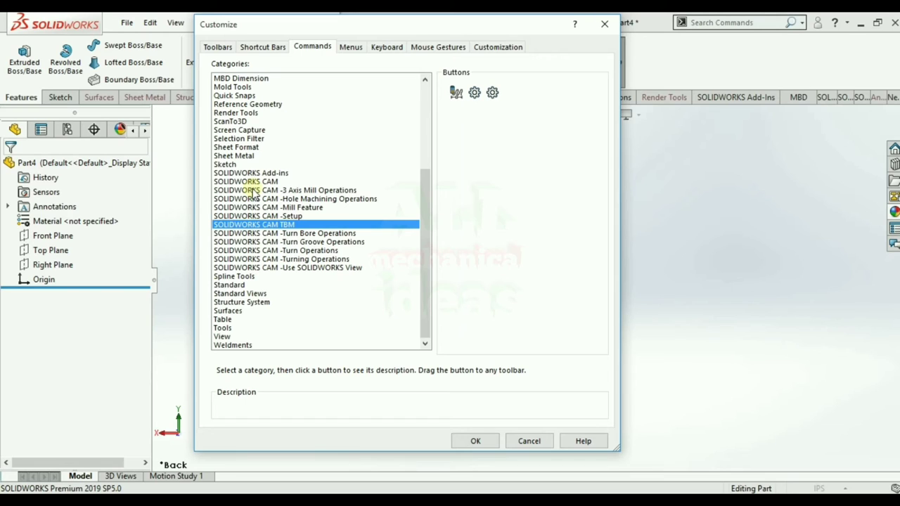
left_click(232, 294)
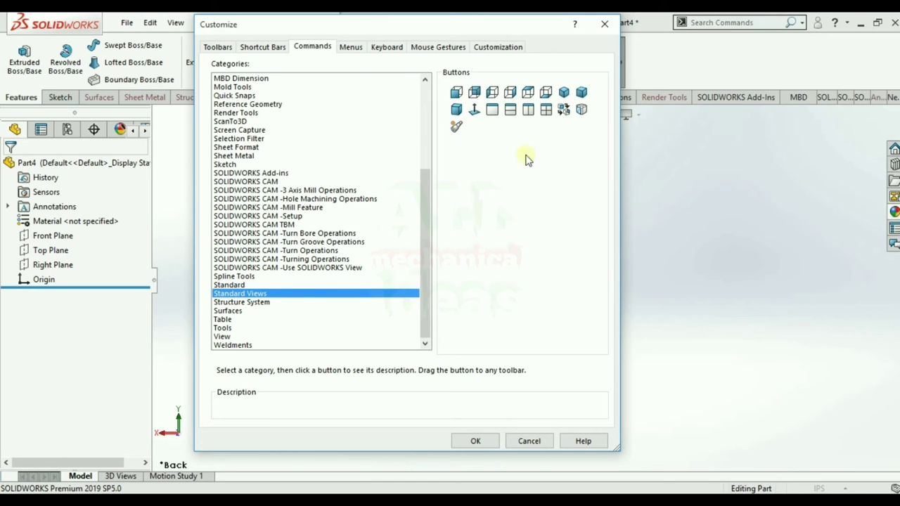
left_click(477, 113)
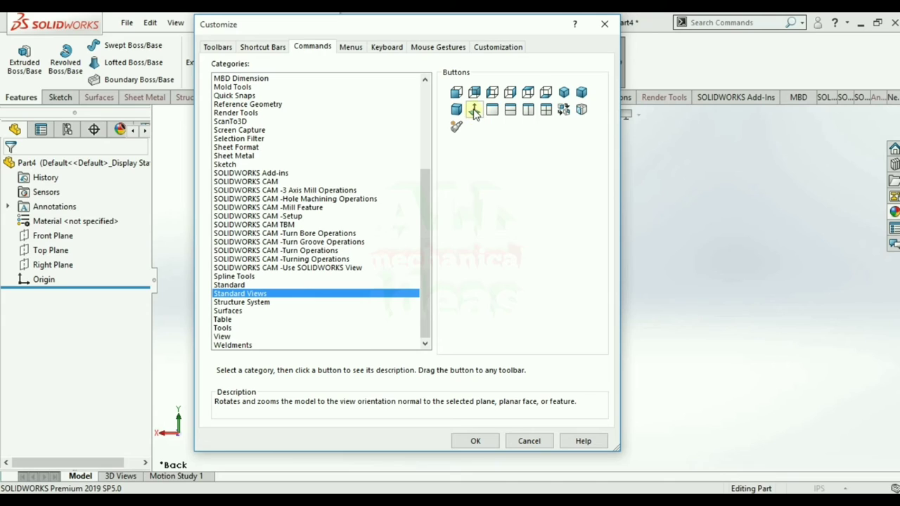
Drag Normal To onto the Features tab, confirm with OK, and review the Sketch and Features tabs
left_click_drag(475, 112, 653, 67)
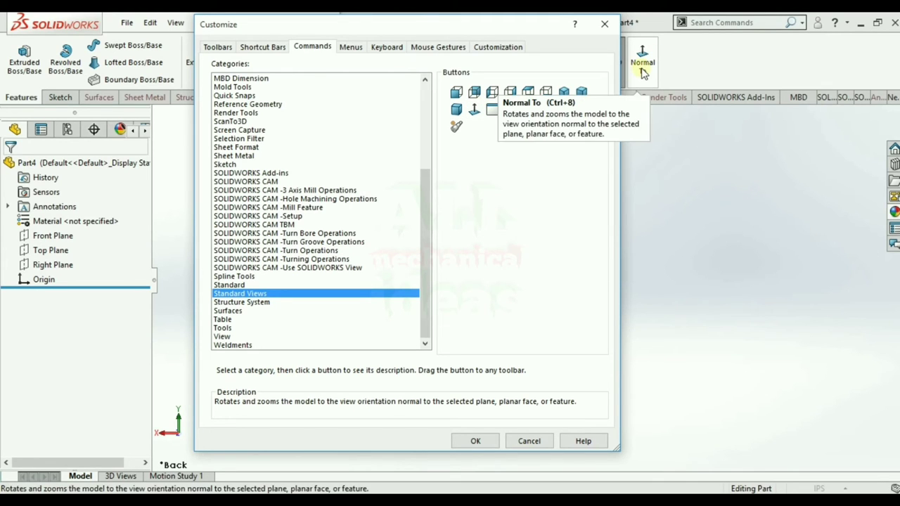
left_click(475, 441)
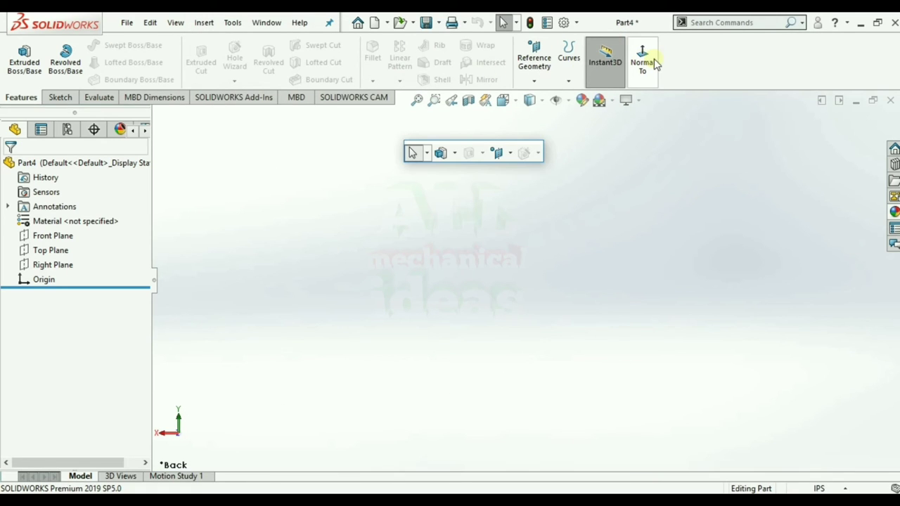
left_click(60, 97)
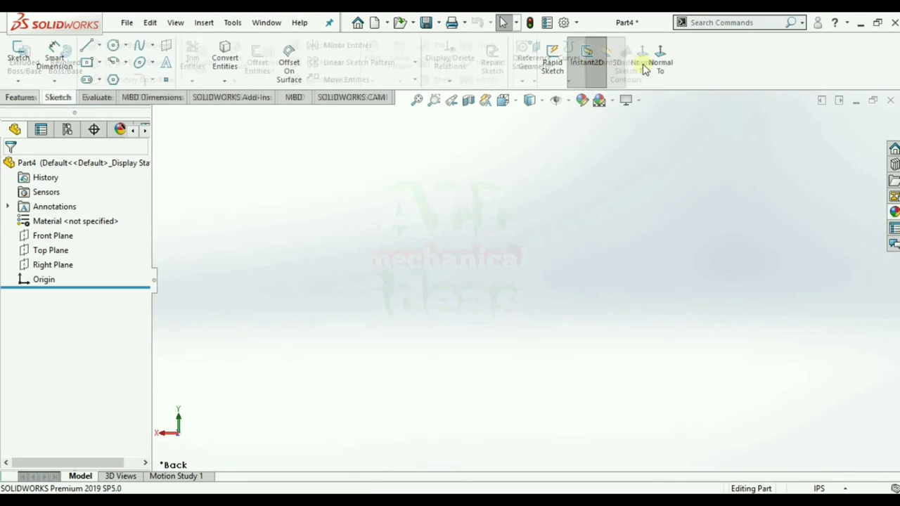
left_click(21, 97)
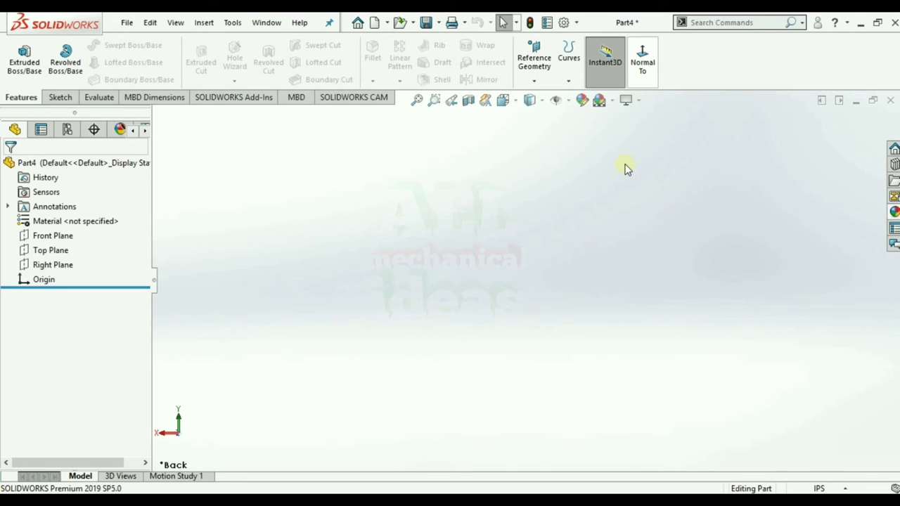
left_click(532, 83)
Reopen the Customize dialog from the CommandManager menu and move it down and left
left_click(702, 53)
right_click(703, 54)
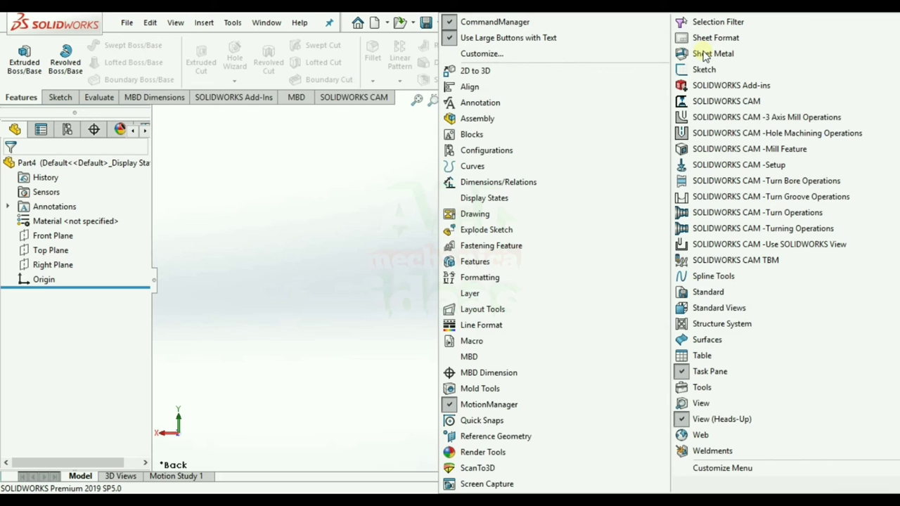
left_click(288, 171)
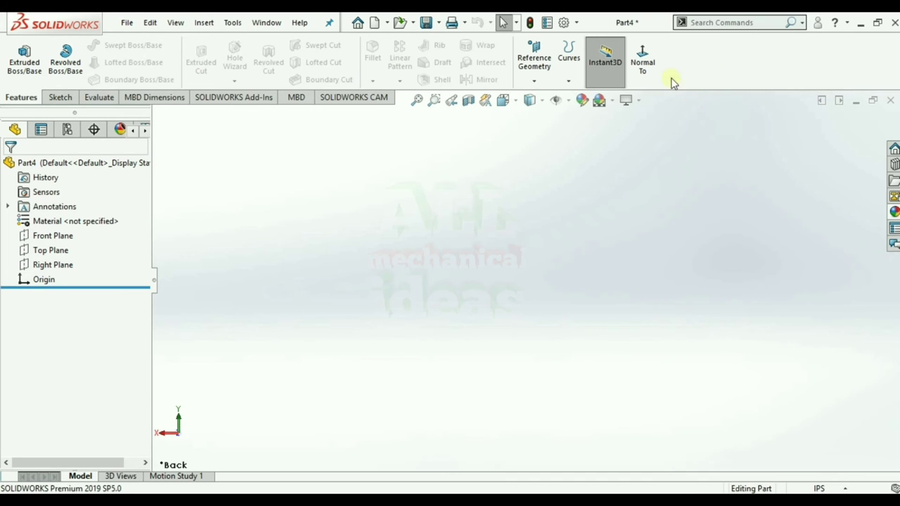
right_click(707, 55)
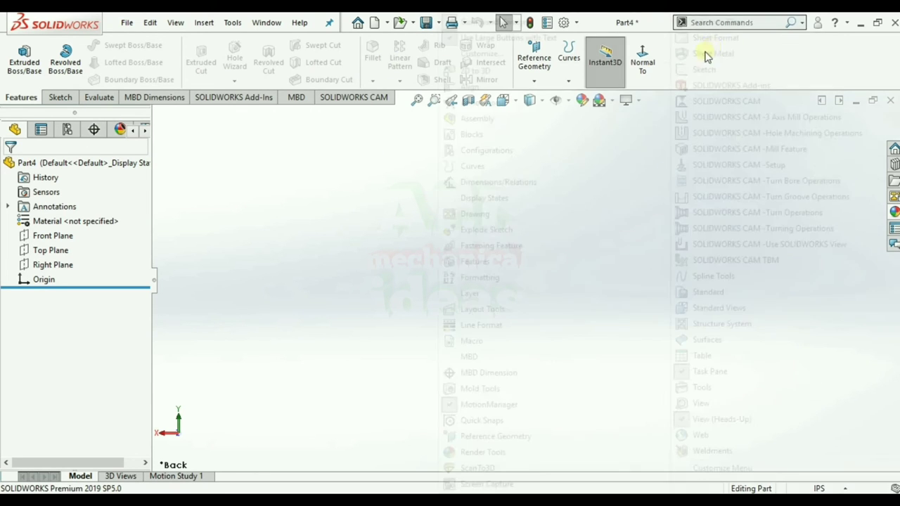
left_click(487, 54)
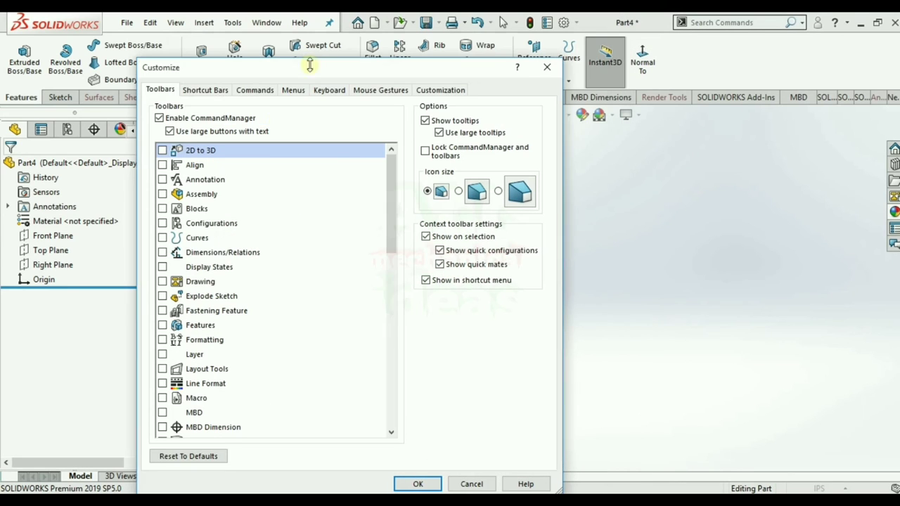
left_click_drag(371, 24, 313, 68)
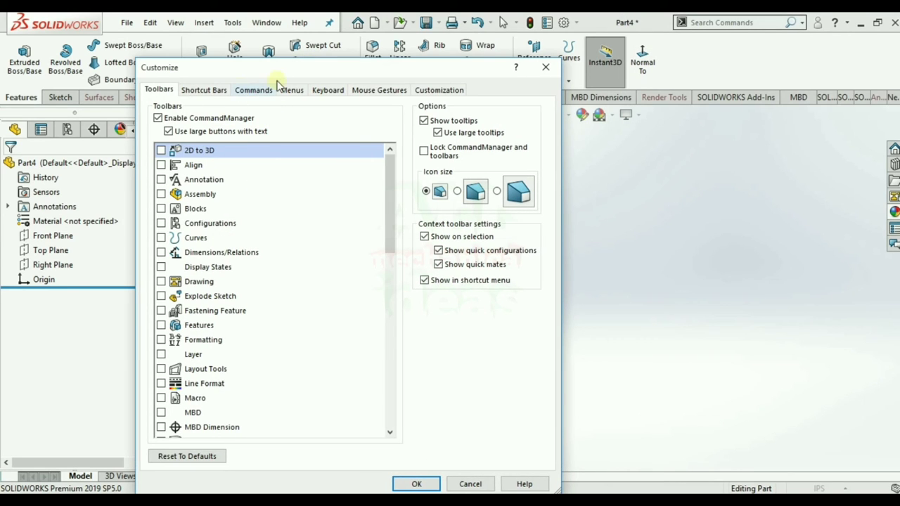
On the Commands page, step through Surfaces, Table and Structure System to select Standard Views
left_click(254, 91)
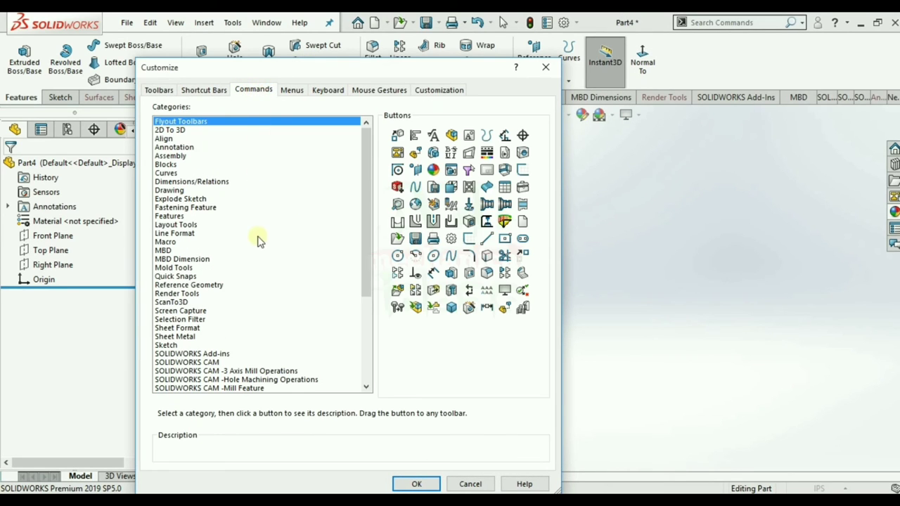
scroll(232, 284, "down", 2)
scroll(232, 283, "down", 4)
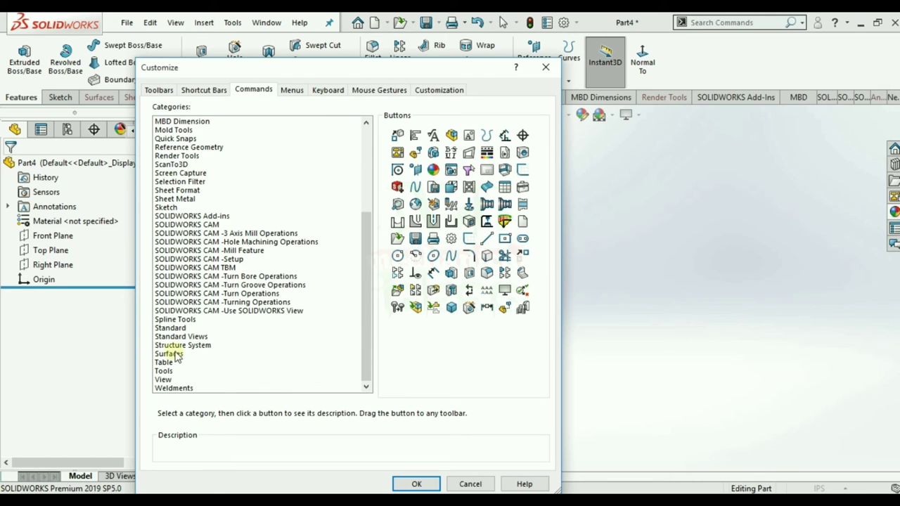
left_click(172, 353)
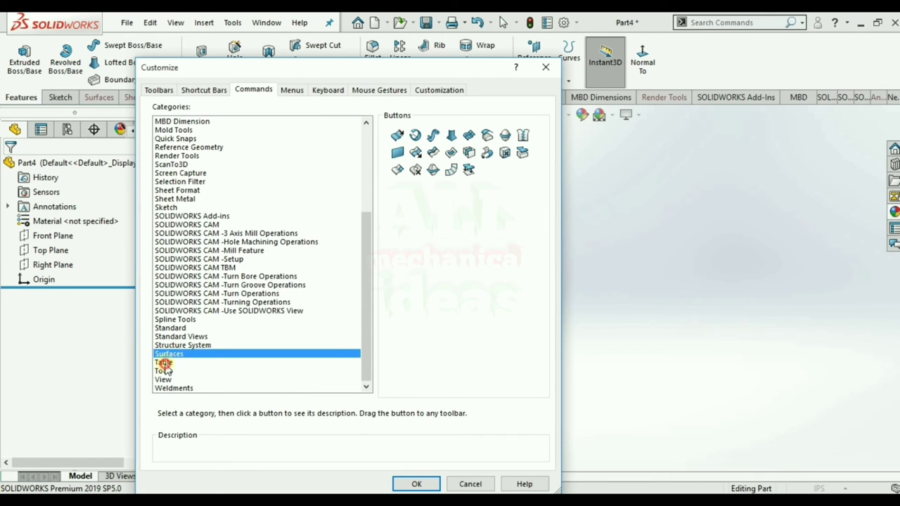
left_click(164, 362)
left_click(174, 345)
left_click(184, 337)
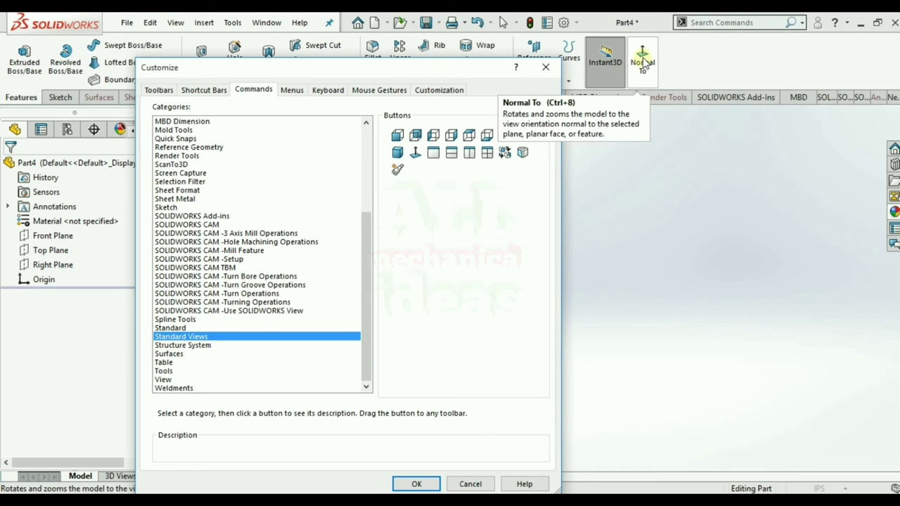
Drag Normal To off the Features tab, drag it back from Buttons, and confirm with OK
left_click_drag(643, 62, 482, 220)
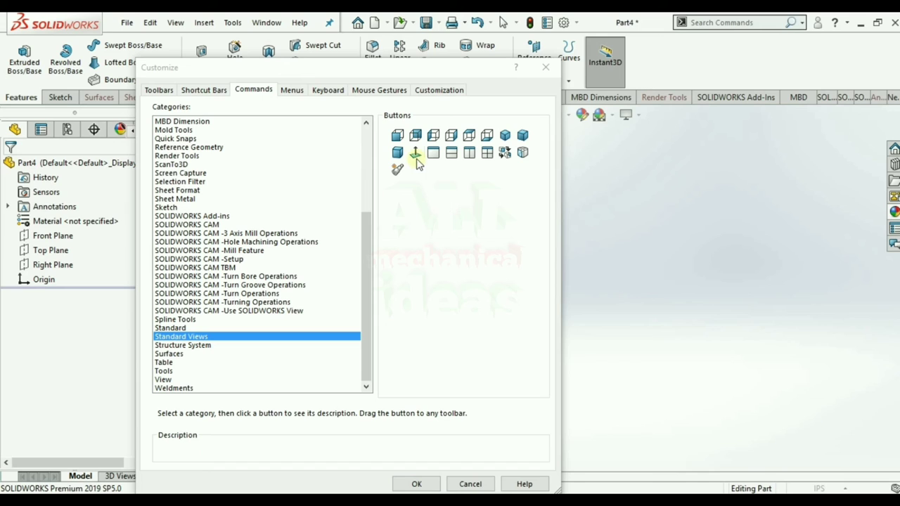
mouse_move(416, 153)
left_mouse_down()
mouse_move(655, 104)
mouse_move(641, 71)
left_mouse_up()
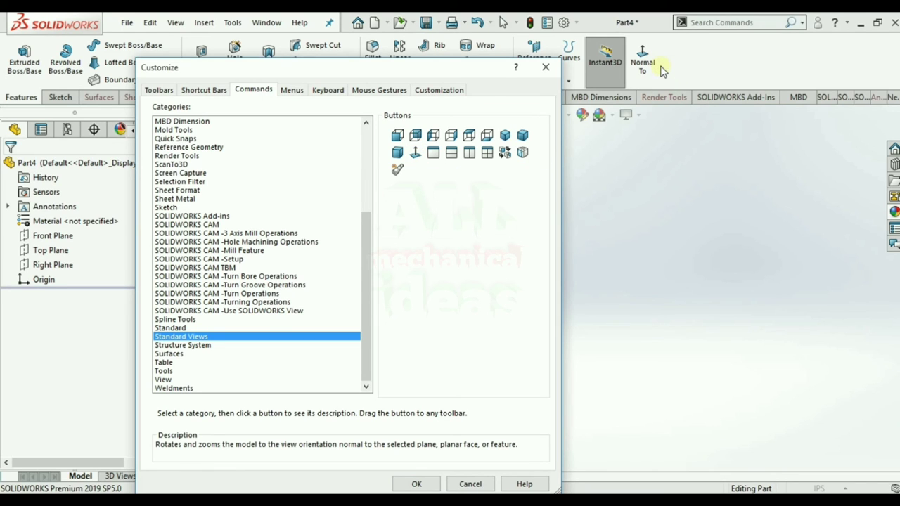
left_click(417, 485)
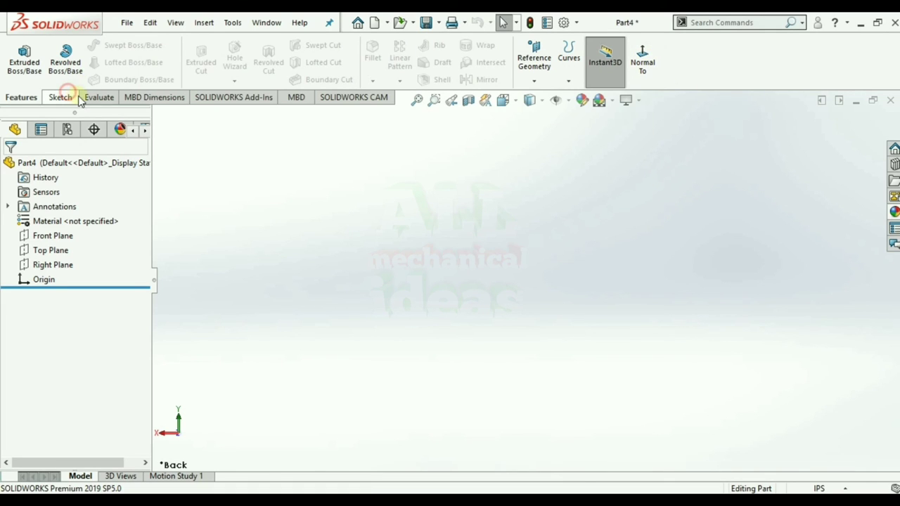
Show the Sketch tab, then bring up and dismiss the graphics-area shortcut menu
left_click(62, 97)
right_click(390, 183)
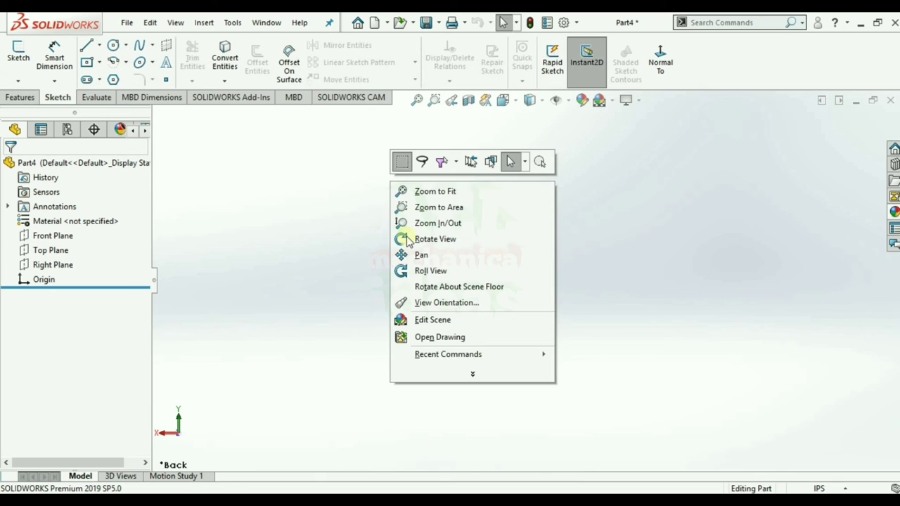
left_click(287, 271)
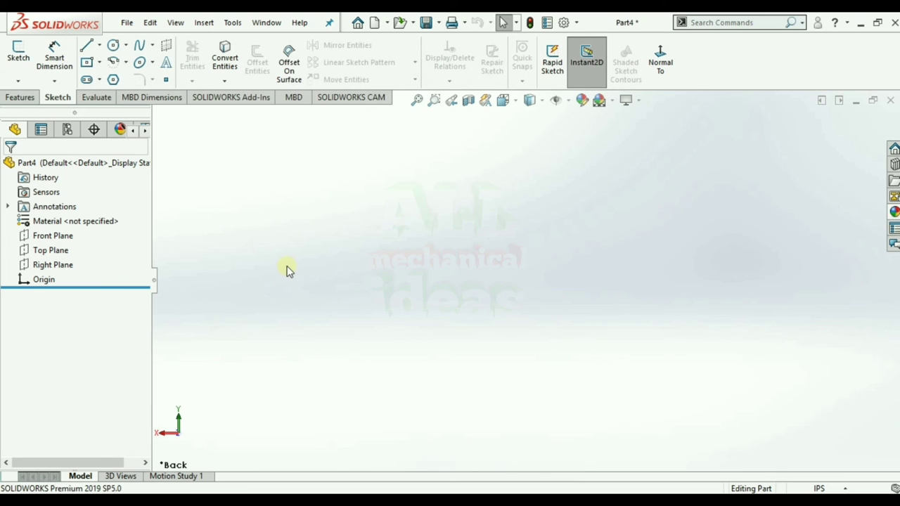